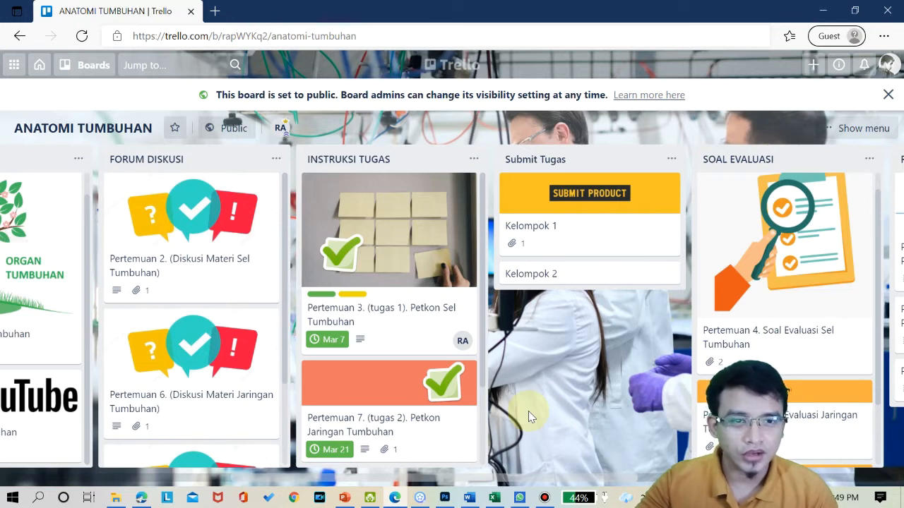
Switch to the signed-in browser window and show the ANATOMI TUMBUHAN board
{"action": "left_click", "coordinate": [165, 498]}
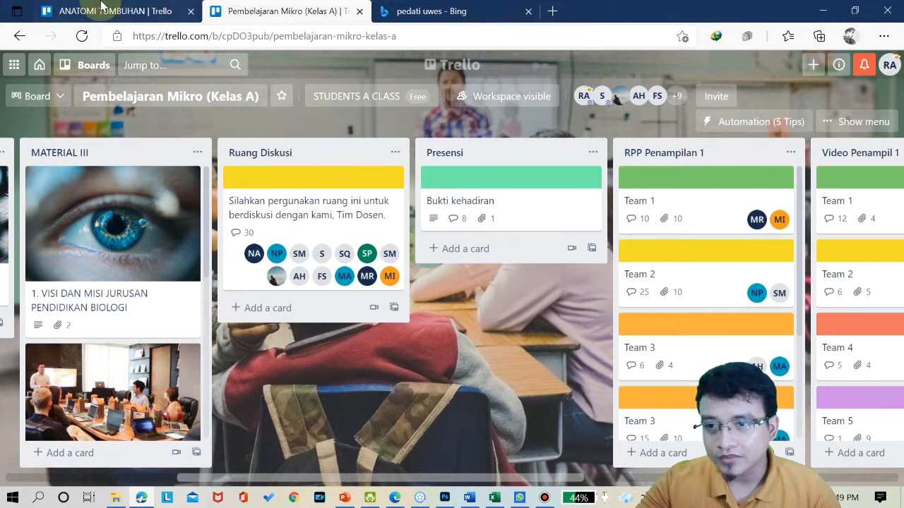
{"action": "left_click", "coordinate": [101, 6]}
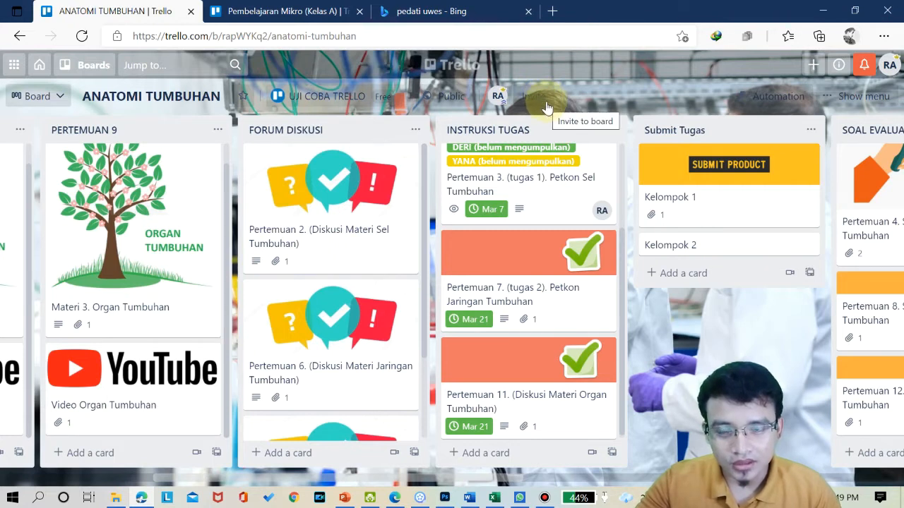
{"action": "left_click_drag", "start_coordinate": [482, 478], "coordinate": [498, 479]}
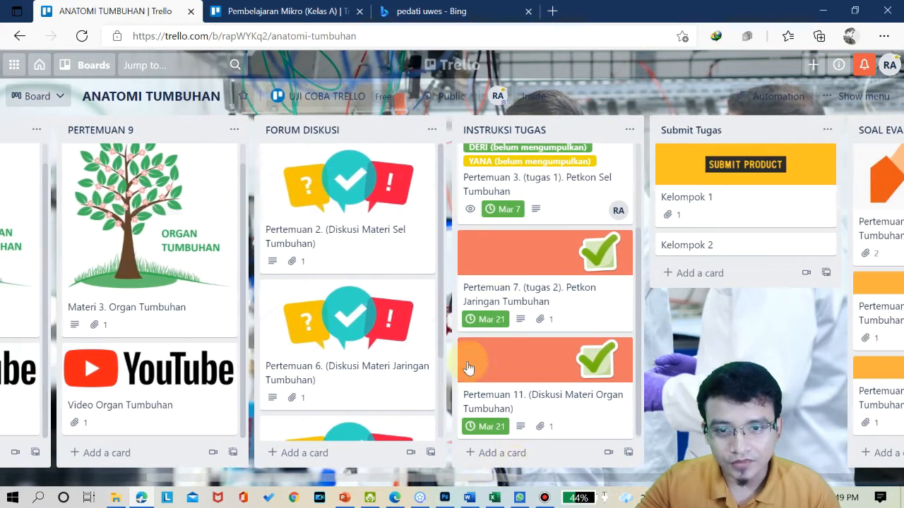
Create an invitation link for the ANATOMI TUMBUHAN board, copy it, and disable it again
{"action": "left_click", "coordinate": [526, 104]}
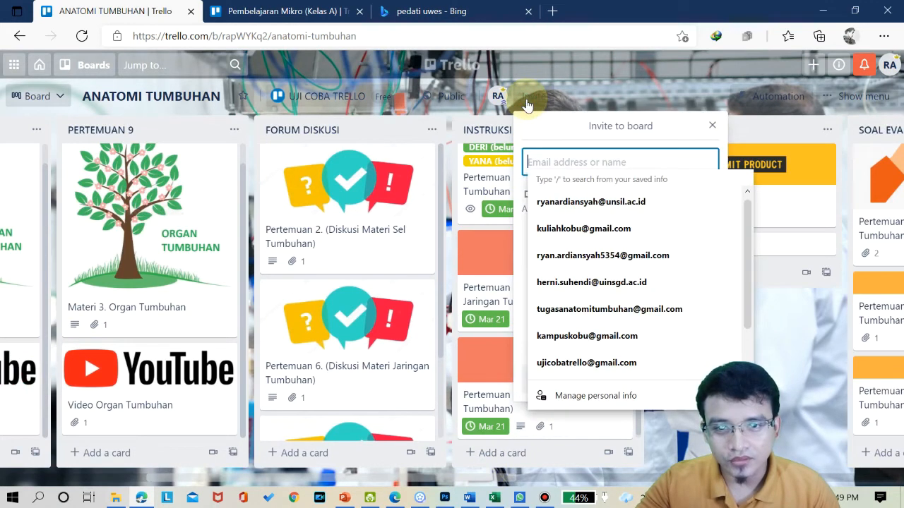
{"action": "left_click", "coordinate": [693, 164]}
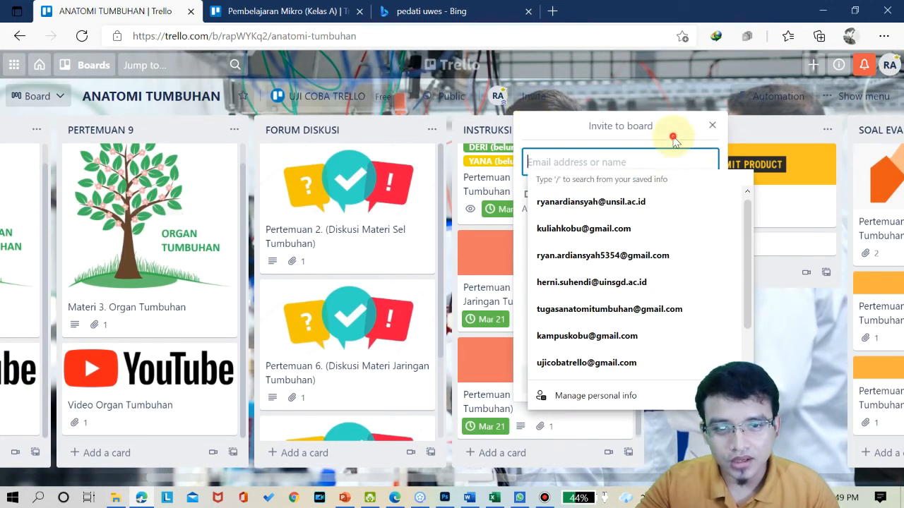
{"action": "left_click", "coordinate": [650, 165]}
{"action": "left_click", "coordinate": [652, 165]}
{"action": "left_click", "coordinate": [650, 153]}
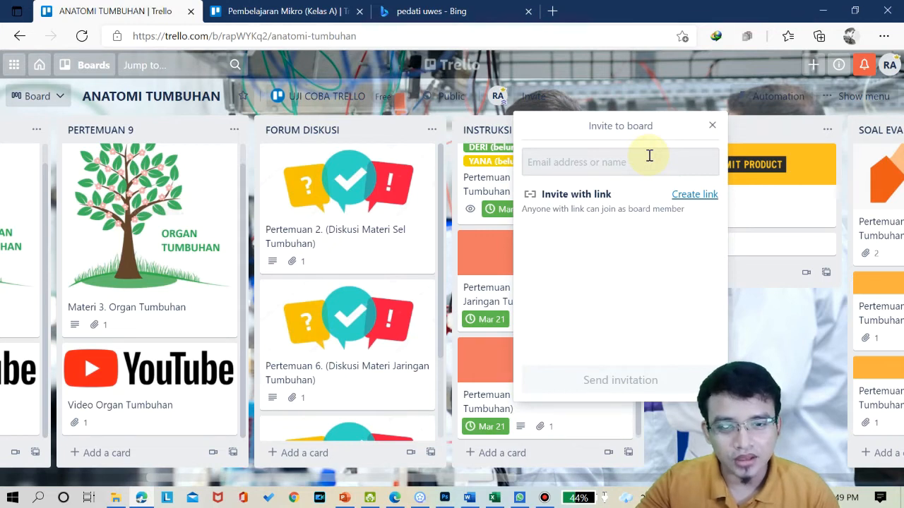
{"action": "left_click", "coordinate": [683, 195]}
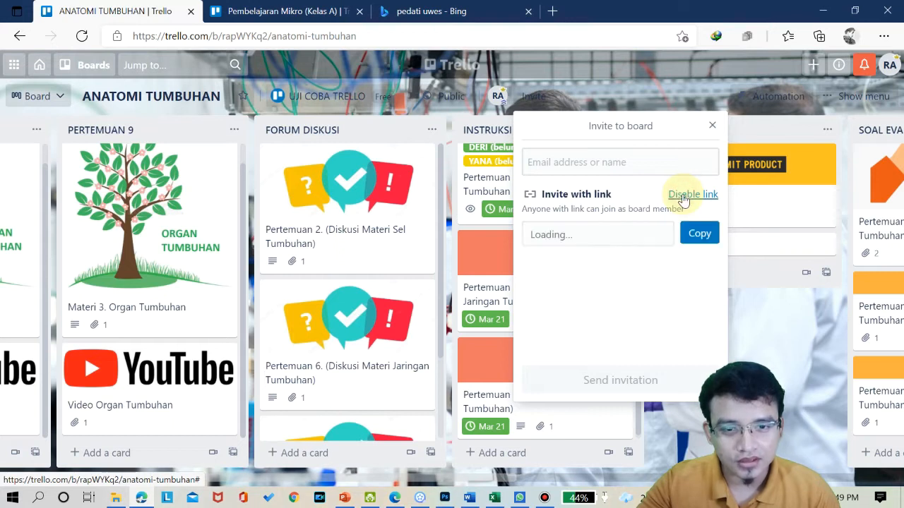
{"action": "left_click", "coordinate": [696, 234]}
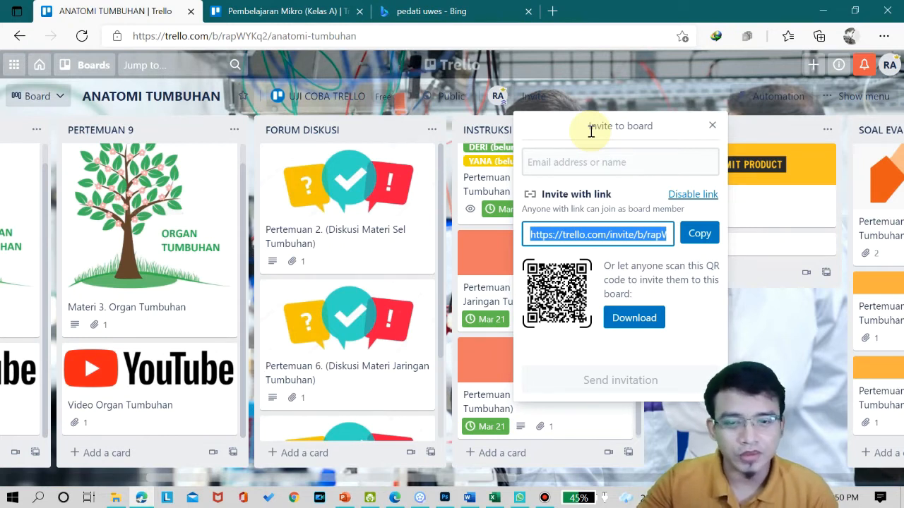
{"action": "left_click", "coordinate": [687, 201]}
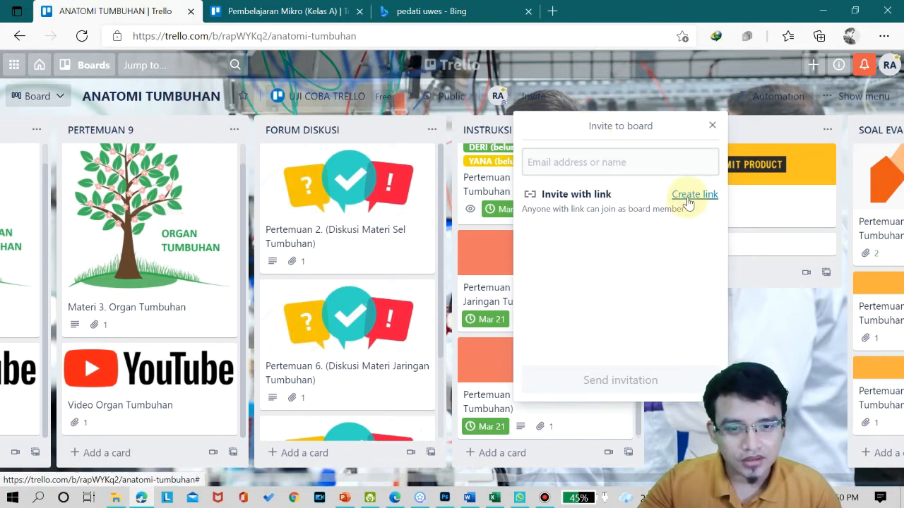
{"action": "left_click", "coordinate": [712, 125]}
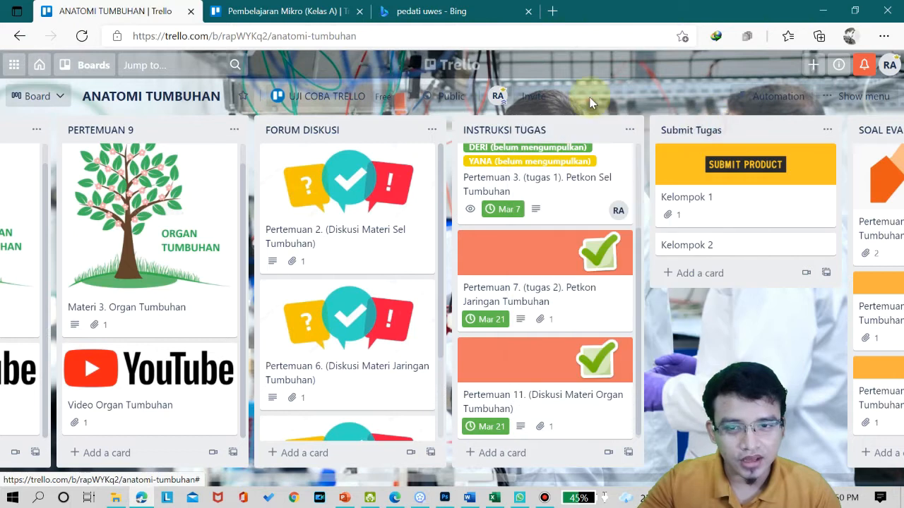
Create a new invitation link for the board and copy it
{"action": "left_click", "coordinate": [544, 97]}
{"action": "left_click", "coordinate": [662, 138]}
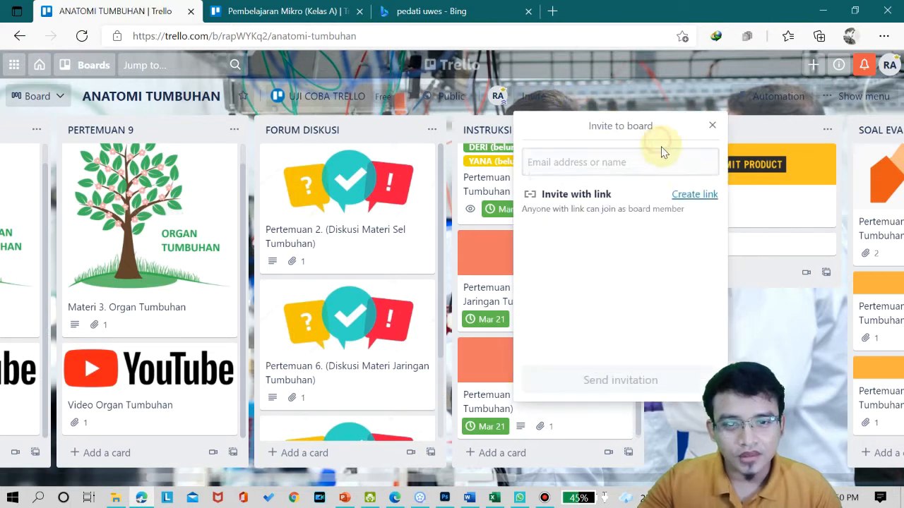
{"action": "left_click", "coordinate": [696, 198]}
{"action": "left_click", "coordinate": [698, 233]}
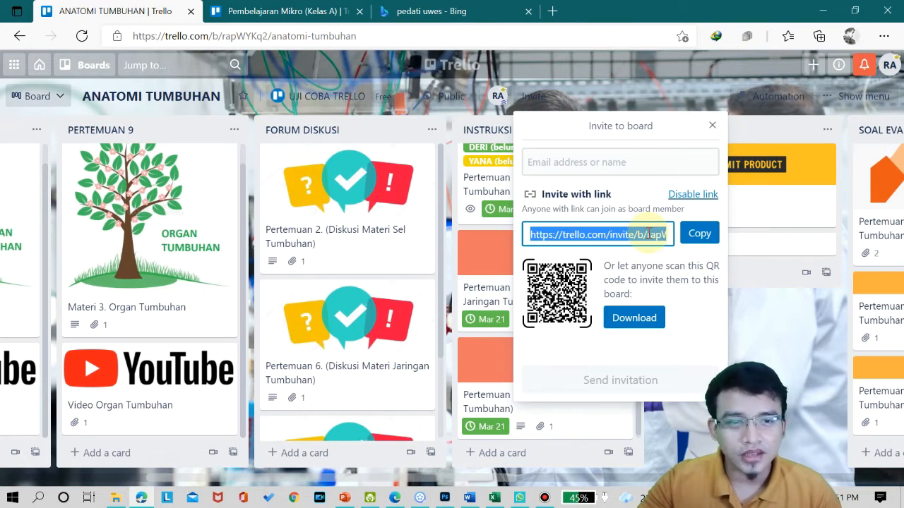
{"action": "left_click", "coordinate": [711, 125]}
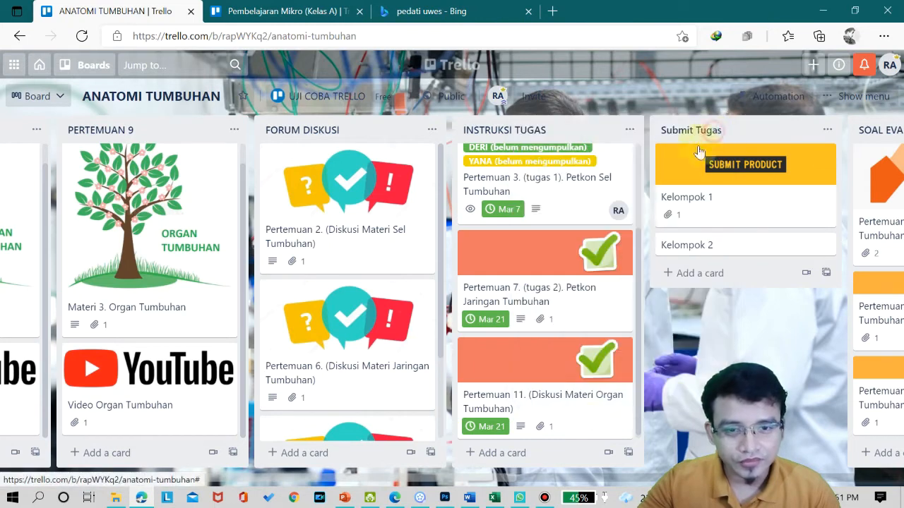
Switch to the Book1 workbook in Excel and copy the first student's e-mail from cell C7
{"action": "mouse_move", "coordinate": [504, 497]}
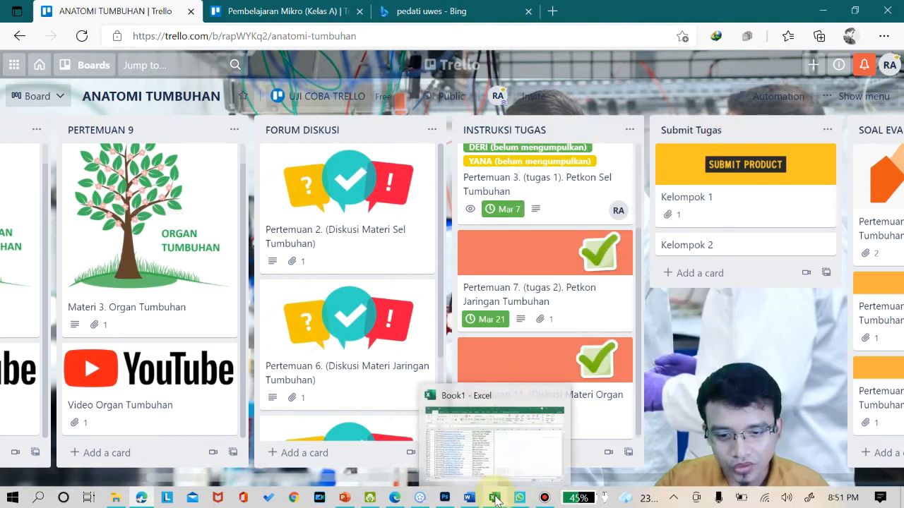
{"action": "left_click", "coordinate": [495, 438]}
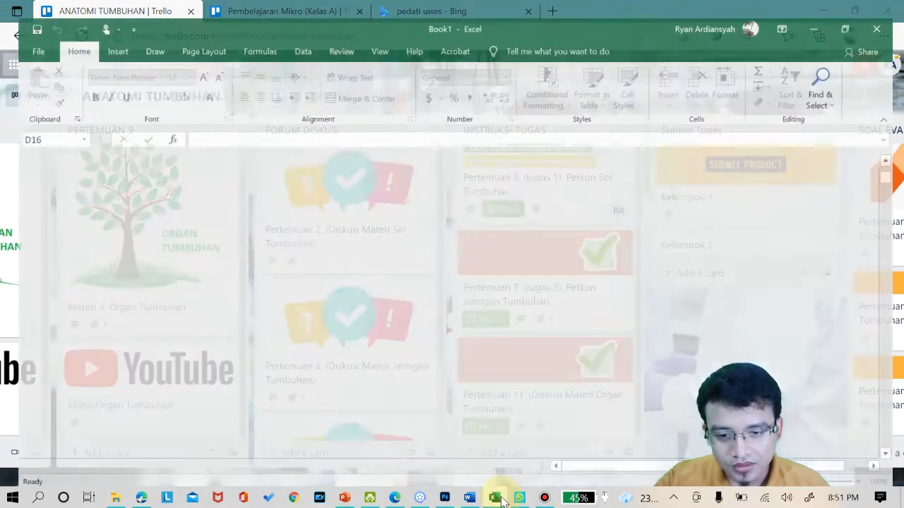
{"action": "scroll", "coordinate": [371, 344], "scroll_direction": "up", "scroll_amount": 6}
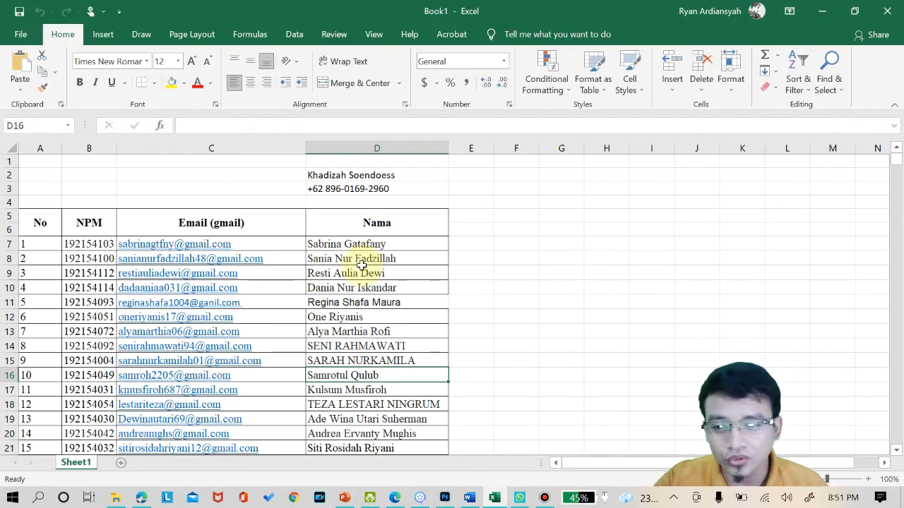
{"action": "scroll", "coordinate": [366, 249], "scroll_direction": "down", "scroll_amount": 1}
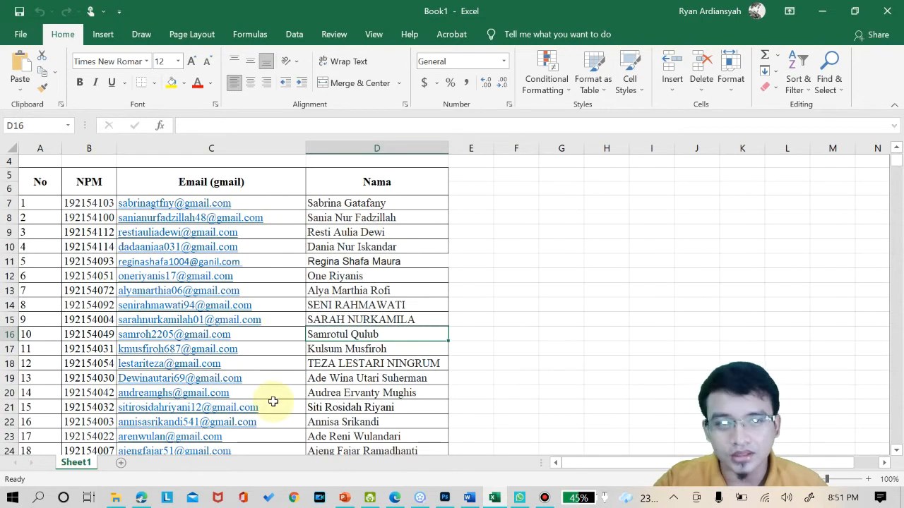
{"action": "left_click_drag", "start_coordinate": [351, 202], "coordinate": [366, 399]}
{"action": "scroll", "coordinate": [360, 399], "scroll_direction": "up", "scroll_amount": 8}
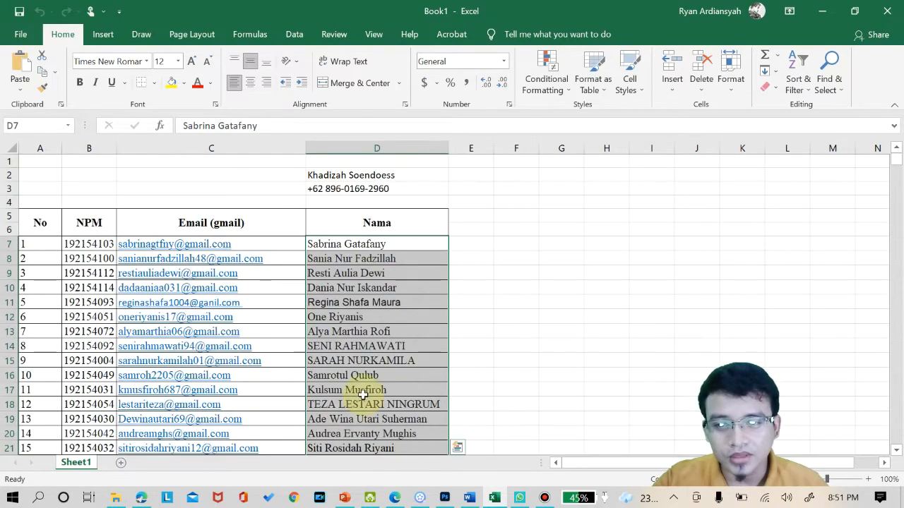
{"action": "left_click", "coordinate": [292, 243]}
{"action": "key", "text": "ctrl+c"}
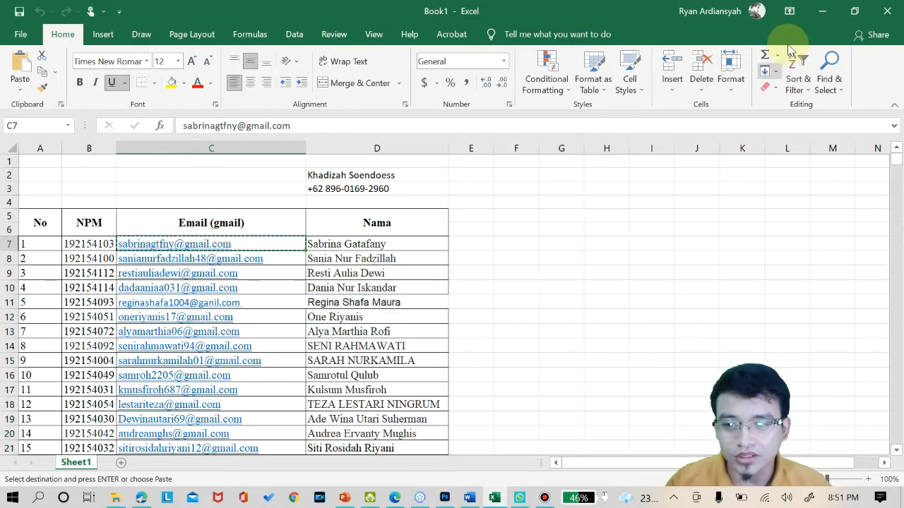
Return to the Trello board, invite the student with the copied e-mail, and check the new member's options
{"action": "left_click", "coordinate": [818, 20]}
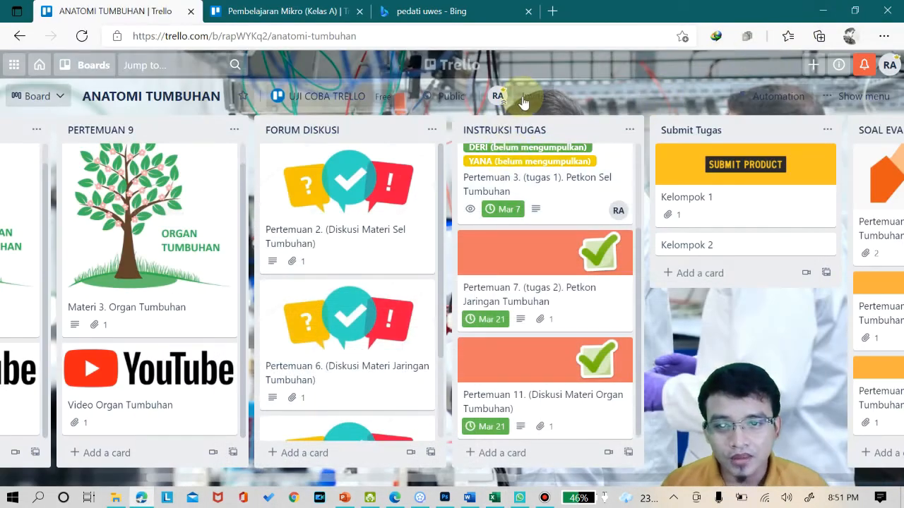
{"action": "left_click", "coordinate": [522, 99]}
{"action": "right_click", "coordinate": [534, 160]}
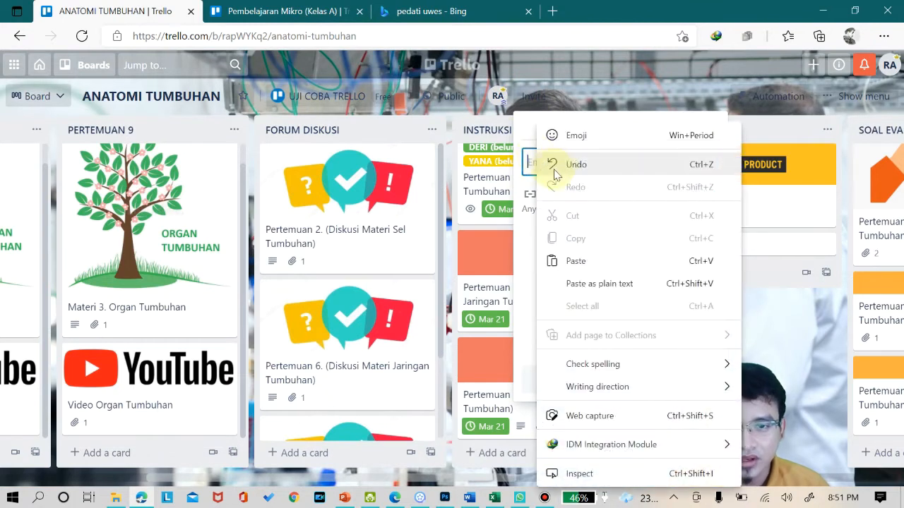
{"action": "left_click", "coordinate": [576, 261]}
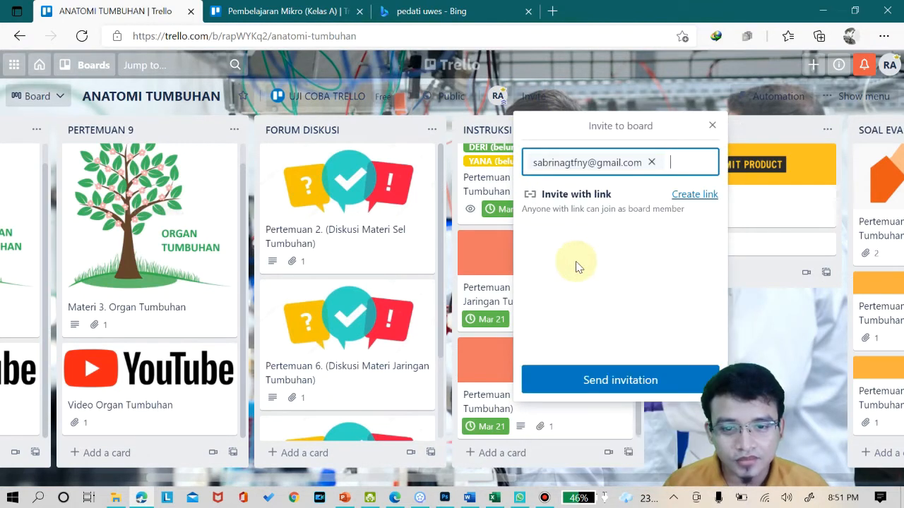
{"action": "left_click", "coordinate": [591, 378]}
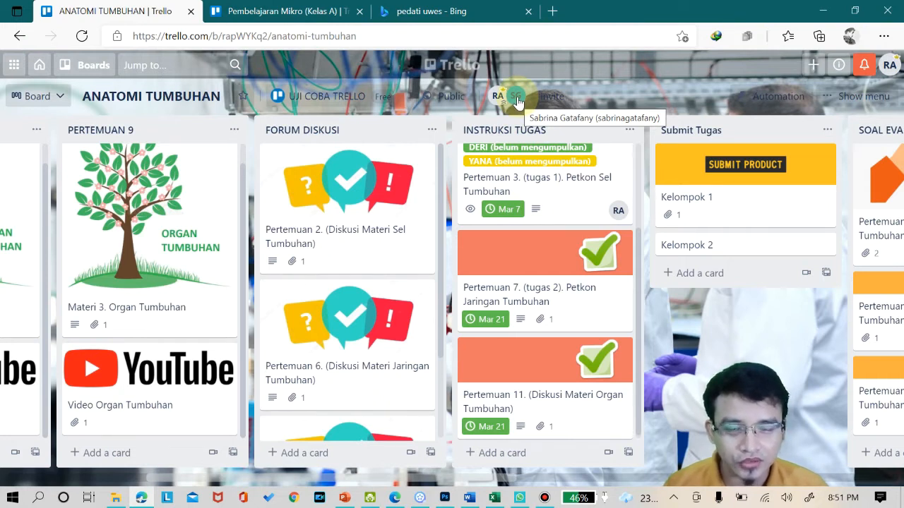
{"action": "left_click", "coordinate": [517, 99]}
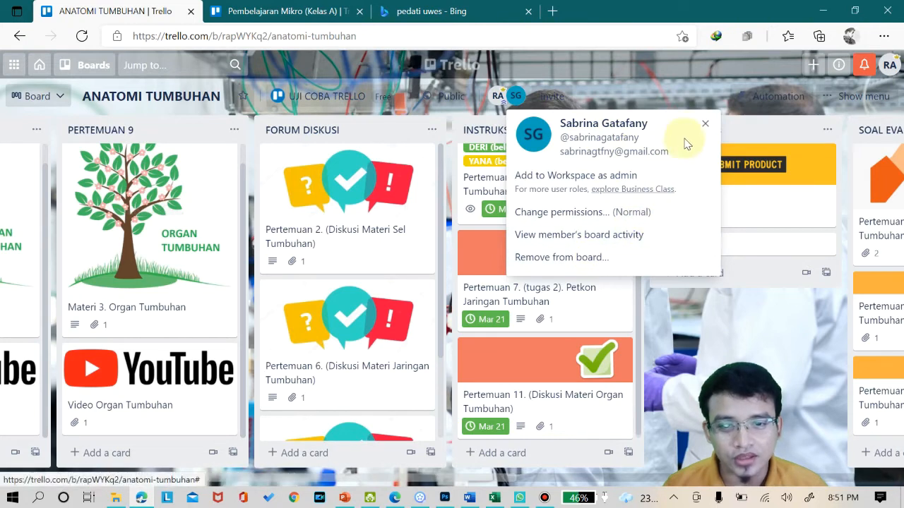
{"action": "left_click", "coordinate": [704, 123]}
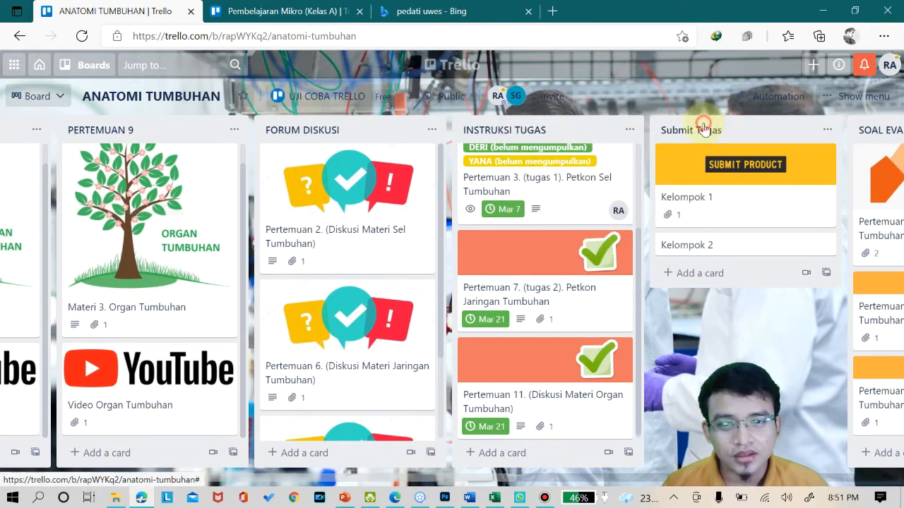
Copy the student e-mail from cell C16 of the Excel list and send that address a board invitation in Trello
{"action": "left_click", "coordinate": [494, 497]}
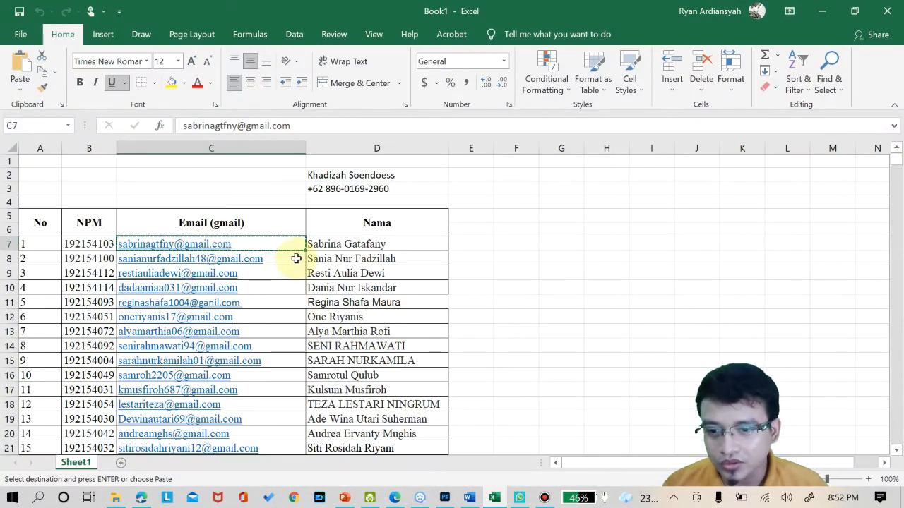
{"action": "left_click", "coordinate": [302, 375]}
{"action": "left_click", "coordinate": [822, 10]}
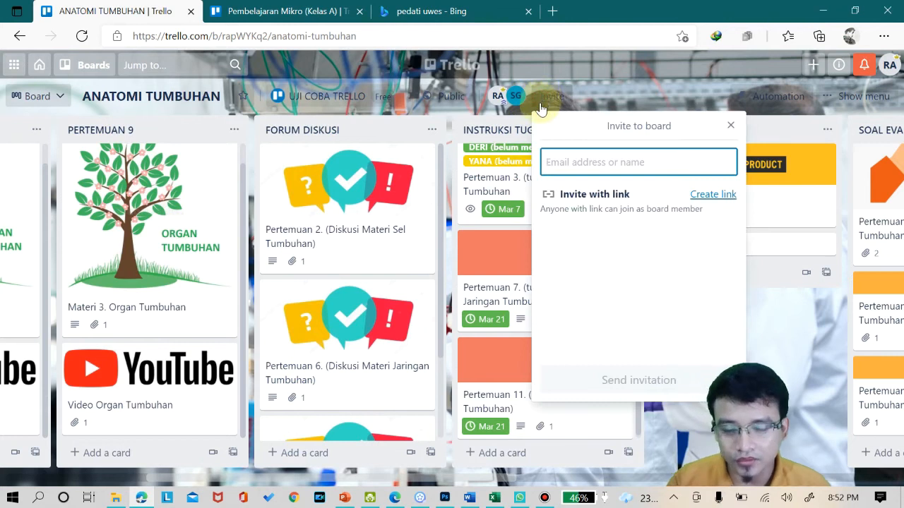
{"action": "key", "text": "ctrl+v"}
{"action": "left_click", "coordinate": [621, 379]}
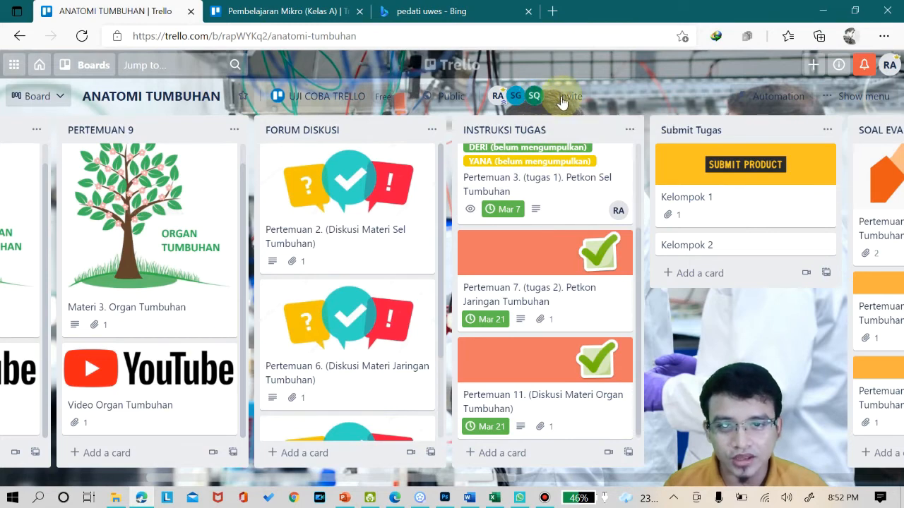
Copy the student e-mail from cell C17 of the Excel list and send that address a board invitation in Trello
{"action": "left_click", "coordinate": [493, 500]}
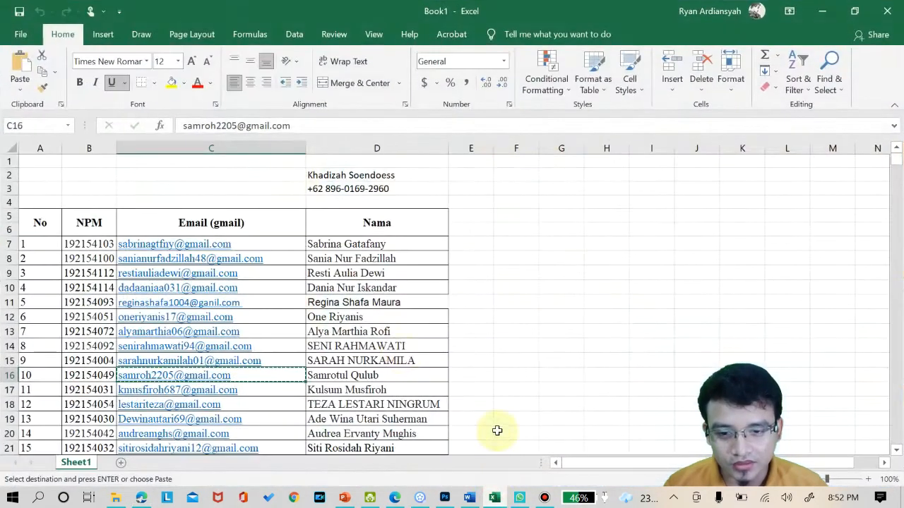
{"action": "left_click", "coordinate": [289, 390]}
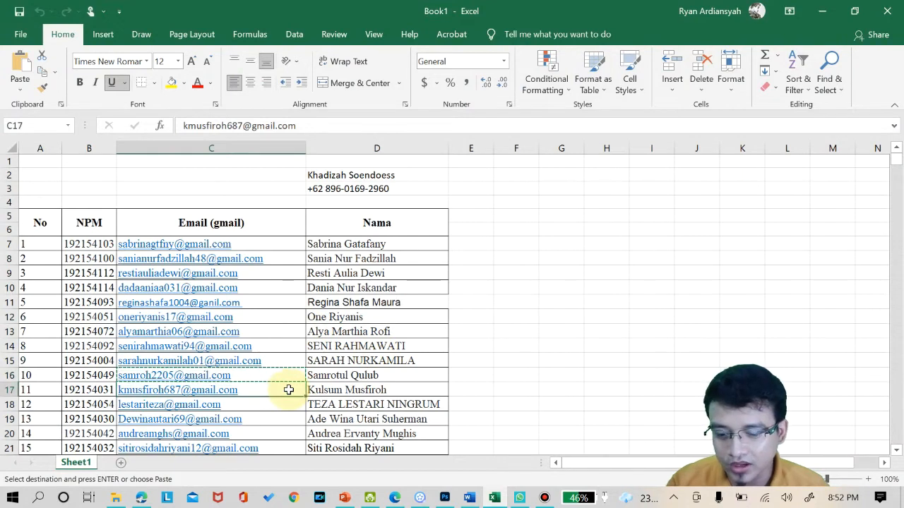
{"action": "left_click", "coordinate": [822, 11]}
{"action": "left_click", "coordinate": [579, 95]}
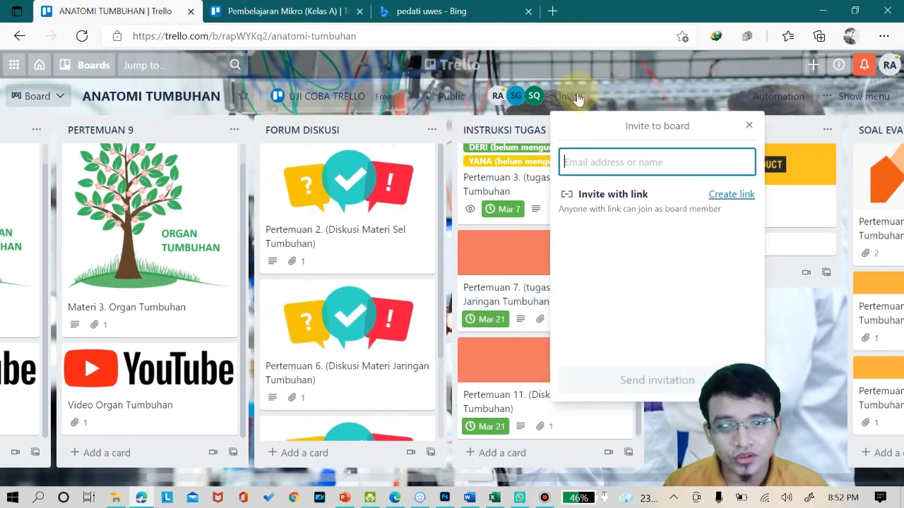
{"action": "key", "text": "ctrl+v"}
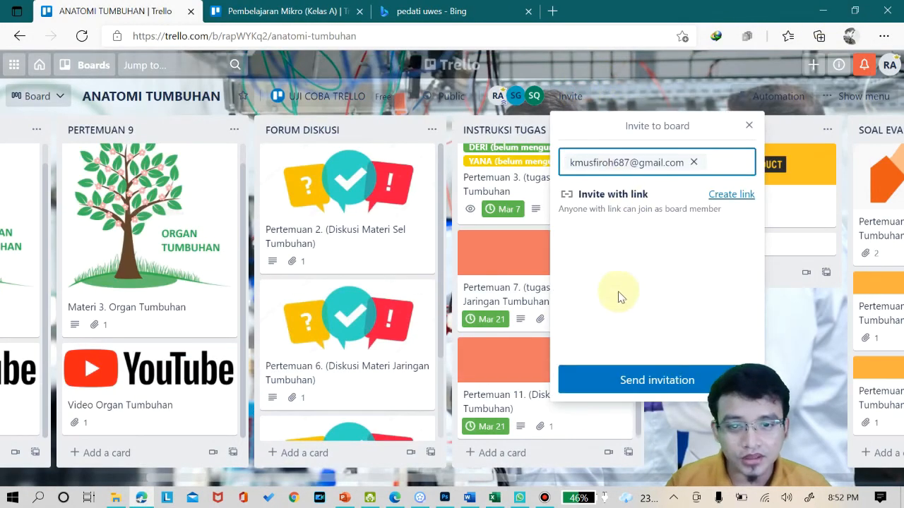
{"action": "left_click", "coordinate": [618, 375]}
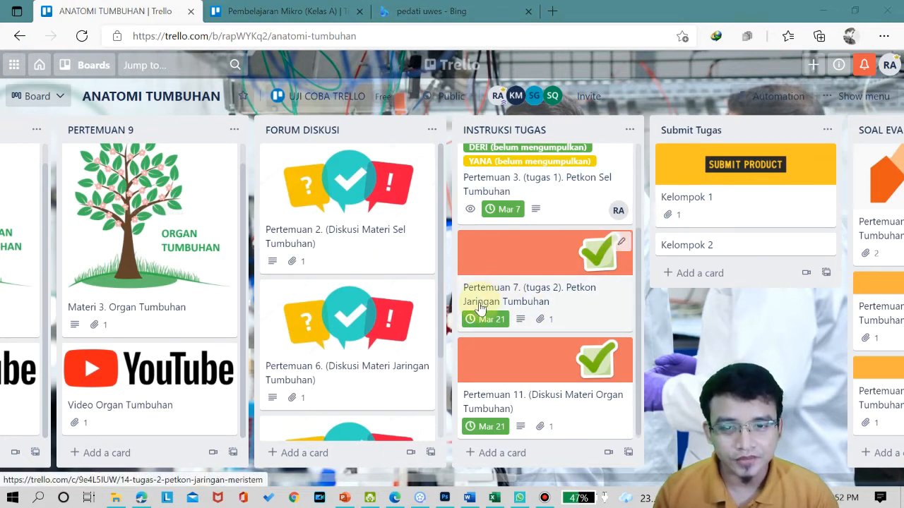
Change the board's visibility to Private
{"action": "left_click", "coordinate": [445, 102]}
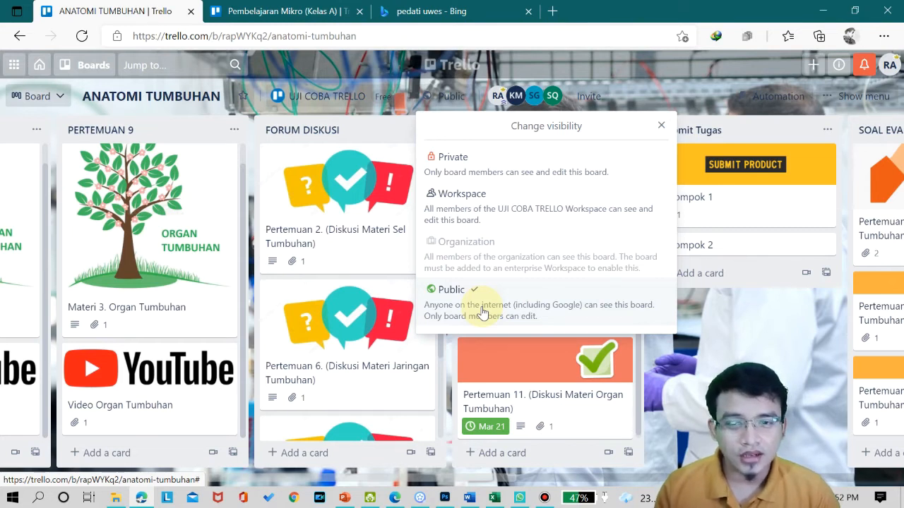
{"action": "left_click", "coordinate": [487, 174]}
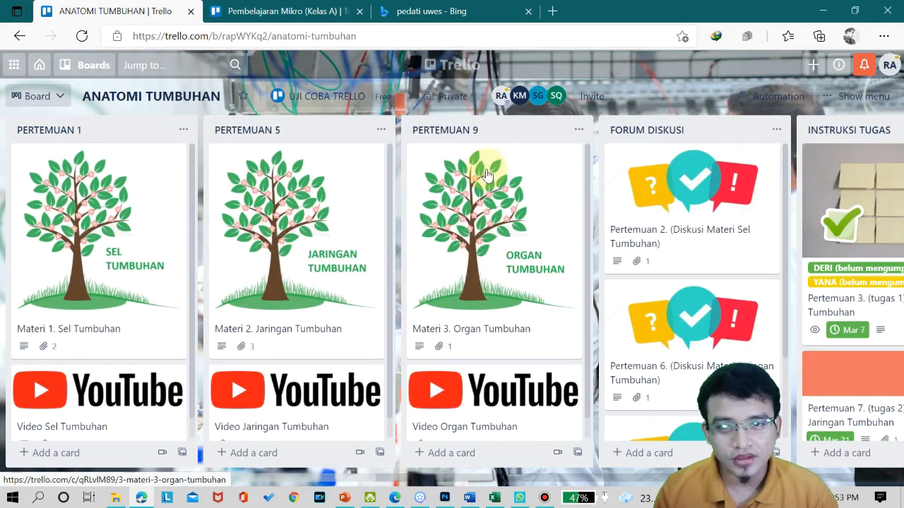
Review the visibility options of the ANATOMI TUMBUHAN board and keep Private selected
{"action": "left_click", "coordinate": [463, 98]}
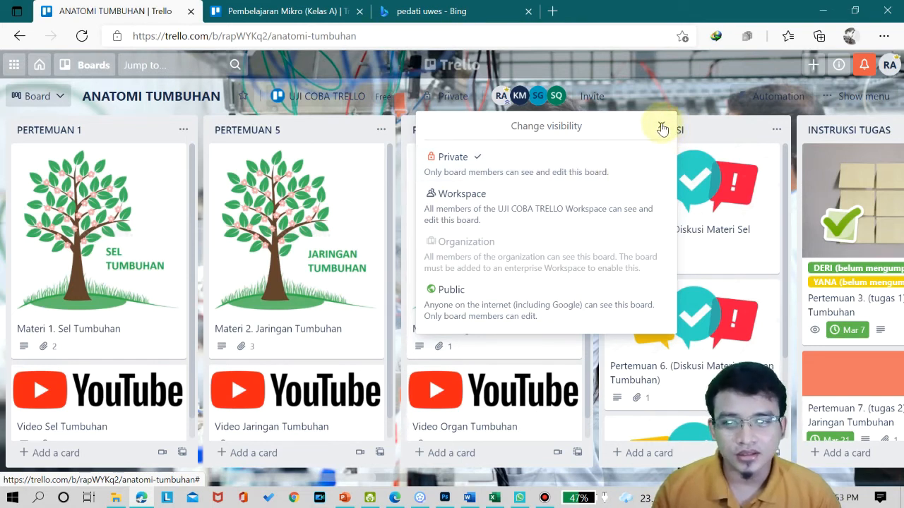
{"action": "left_click", "coordinate": [595, 155]}
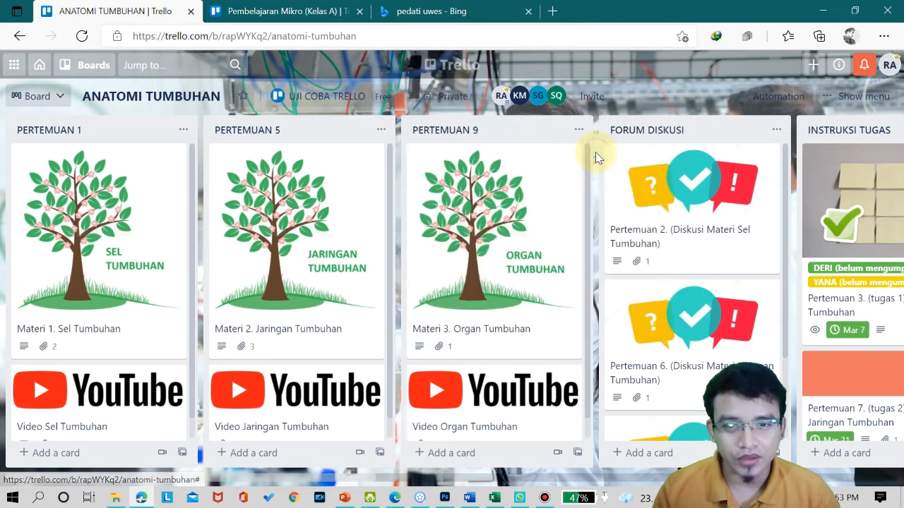
In the board's settings, set the commenting permissions to Members and the add/remove permissions to Admins
{"action": "left_click", "coordinate": [843, 97]}
{"action": "scroll", "coordinate": [815, 221], "scroll_direction": "up", "scroll_amount": 3}
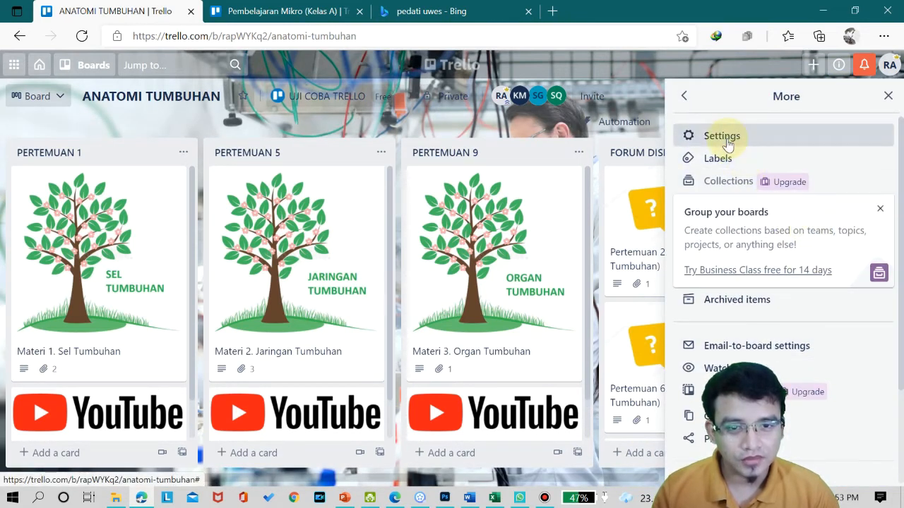
{"action": "left_click", "coordinate": [728, 144]}
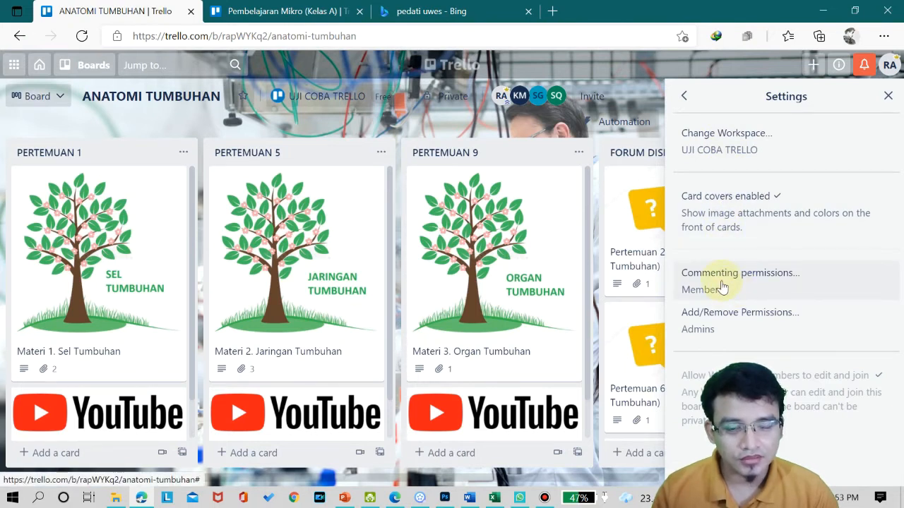
{"action": "left_click", "coordinate": [722, 287]}
{"action": "left_click", "coordinate": [708, 176]}
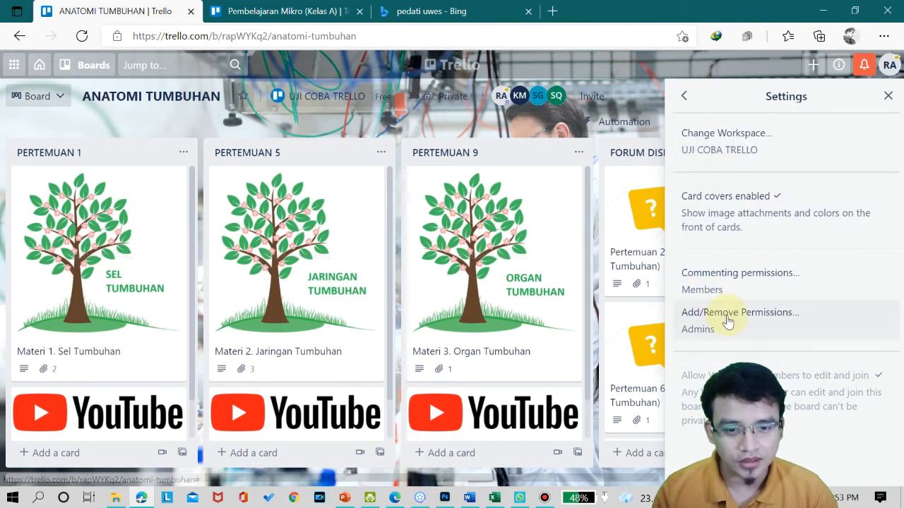
{"action": "left_click", "coordinate": [727, 322]}
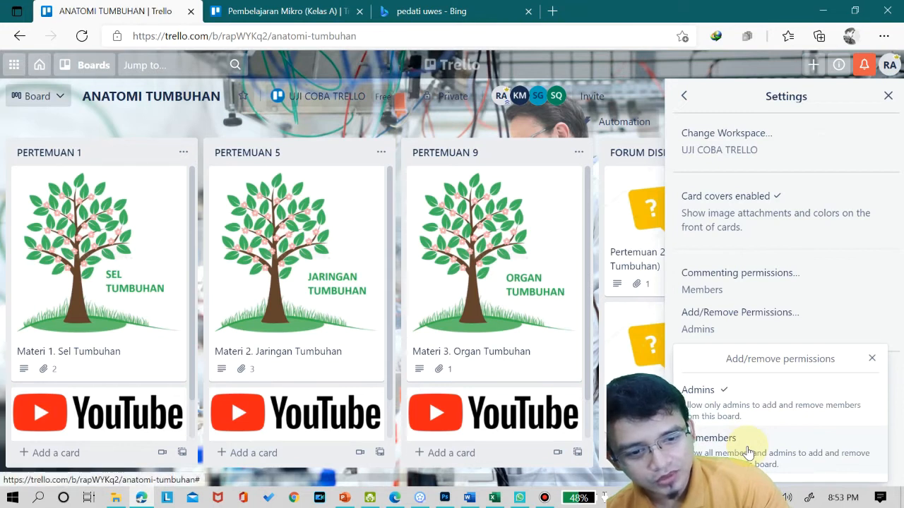
{"action": "left_click", "coordinate": [741, 406]}
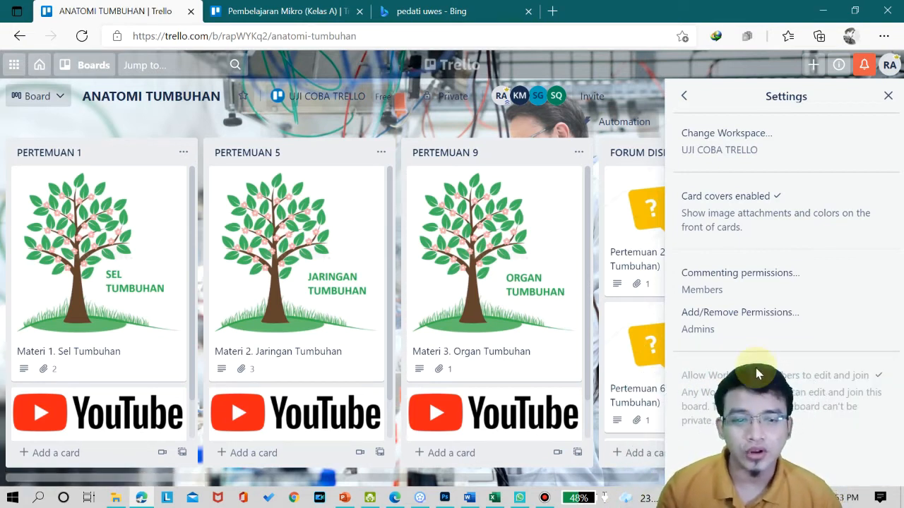
{"action": "left_click", "coordinate": [888, 97]}
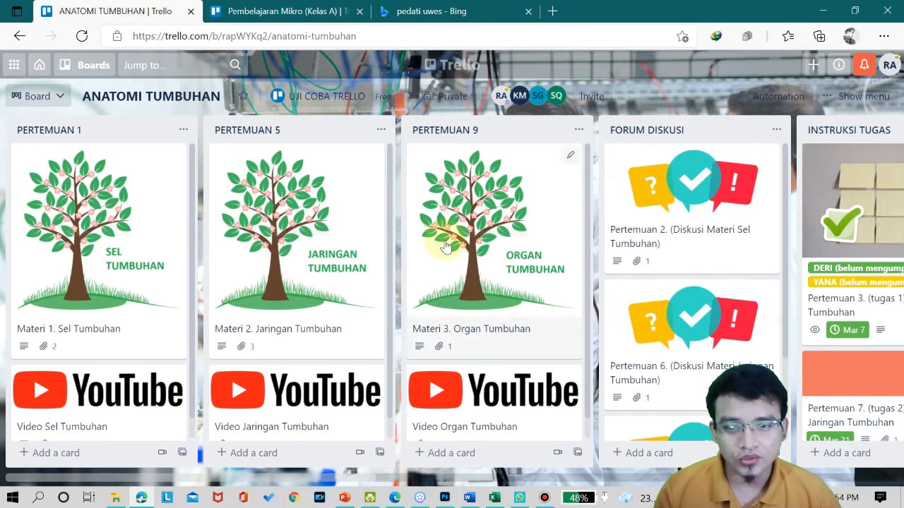
{"action": "left_click_drag", "start_coordinate": [370, 478], "coordinate": [411, 478]}
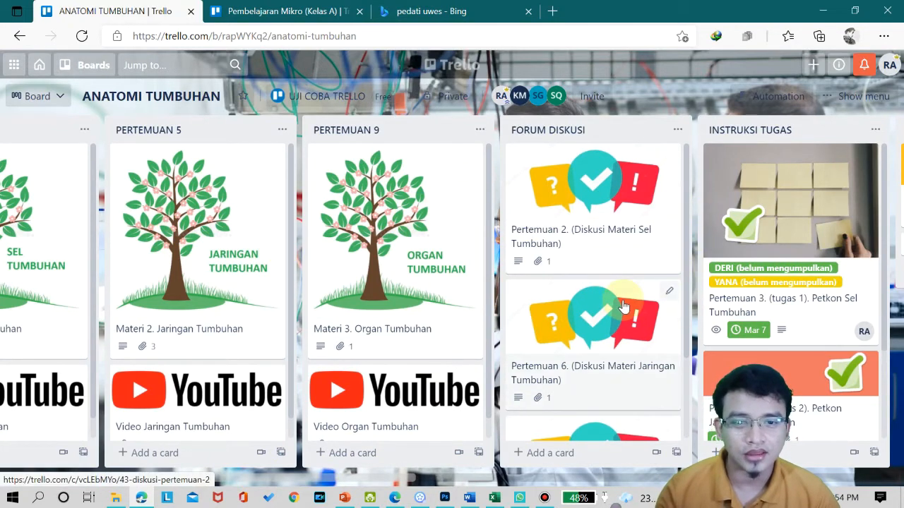
{"action": "left_click_drag", "start_coordinate": [414, 477], "coordinate": [431, 483]}
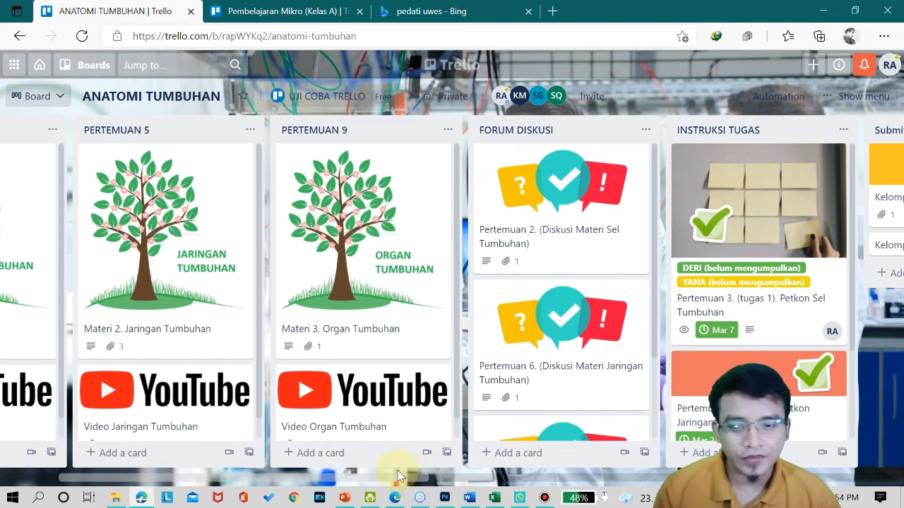
{"action": "left_click_drag", "start_coordinate": [393, 480], "coordinate": [494, 478]}
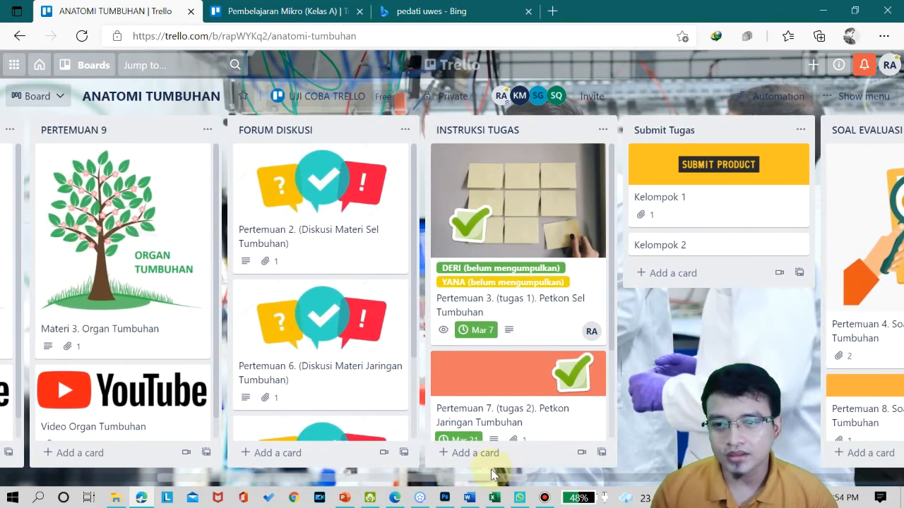
Remove the last member in the board header's member row from the board
{"action": "left_click", "coordinate": [557, 99]}
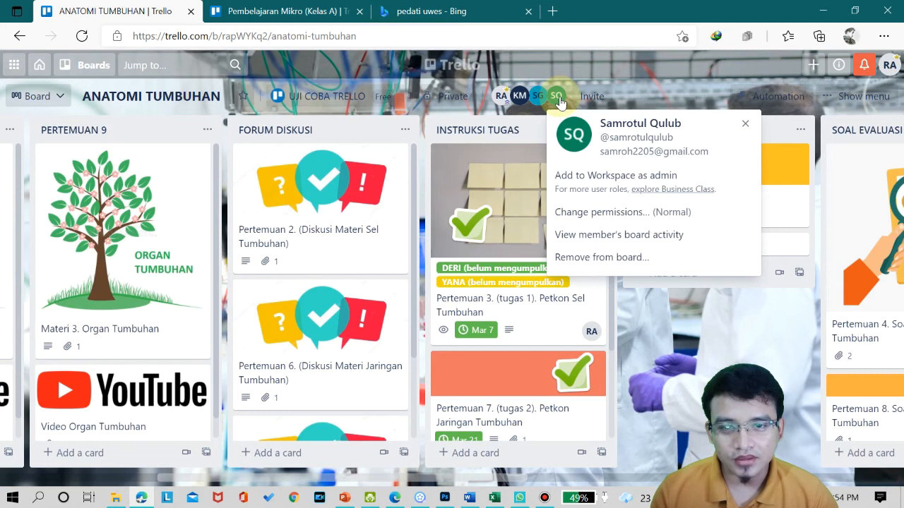
{"action": "left_click", "coordinate": [558, 99]}
{"action": "left_click", "coordinate": [558, 99]}
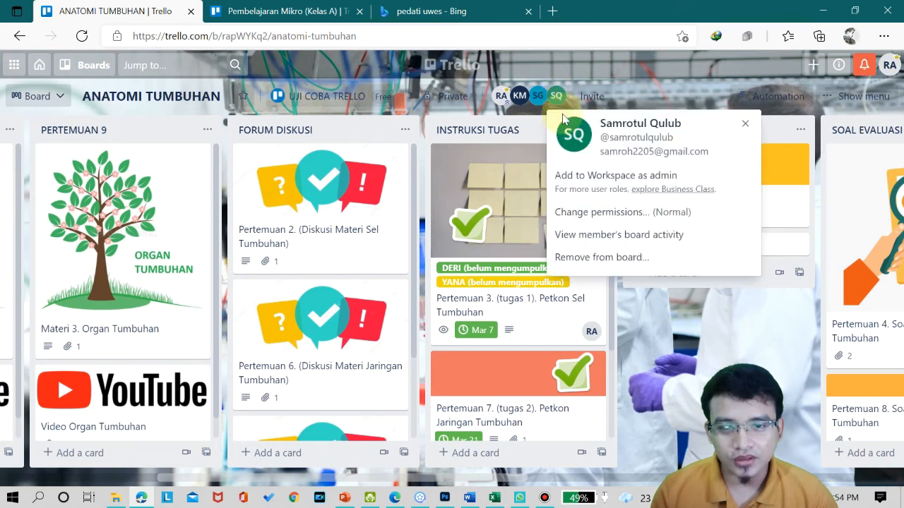
{"action": "left_click", "coordinate": [590, 258]}
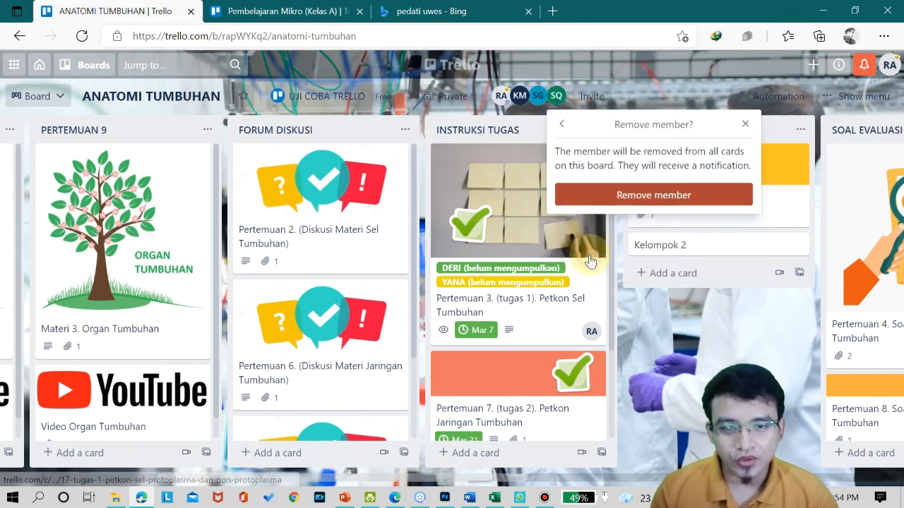
{"action": "left_click", "coordinate": [607, 201]}
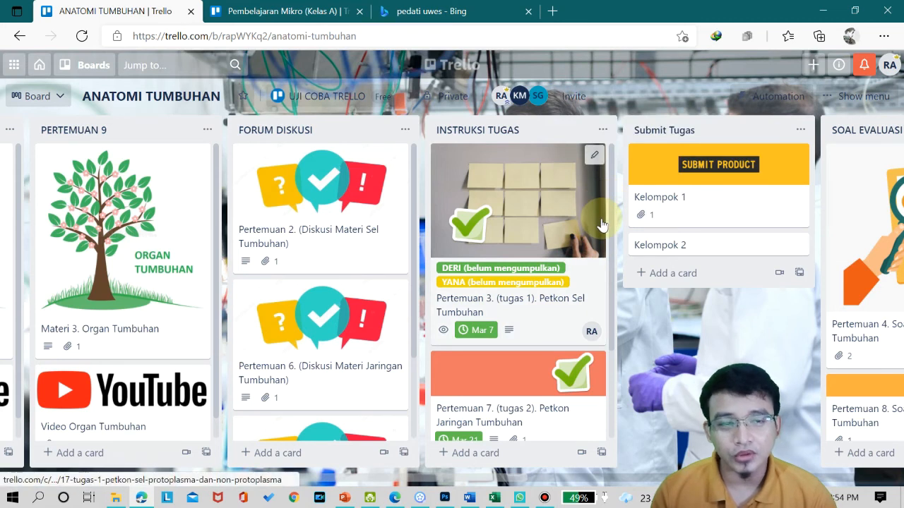
Start a board invitation, copy the removed student's e-mail from cell C16 of the Excel list, and send the invitation to that address
{"action": "left_click", "coordinate": [575, 98]}
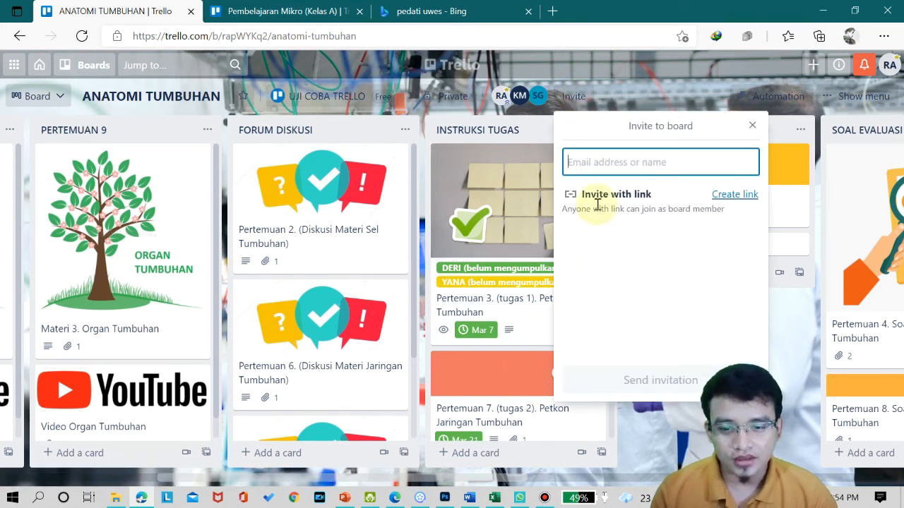
{"action": "key", "text": "ctrl+v"}
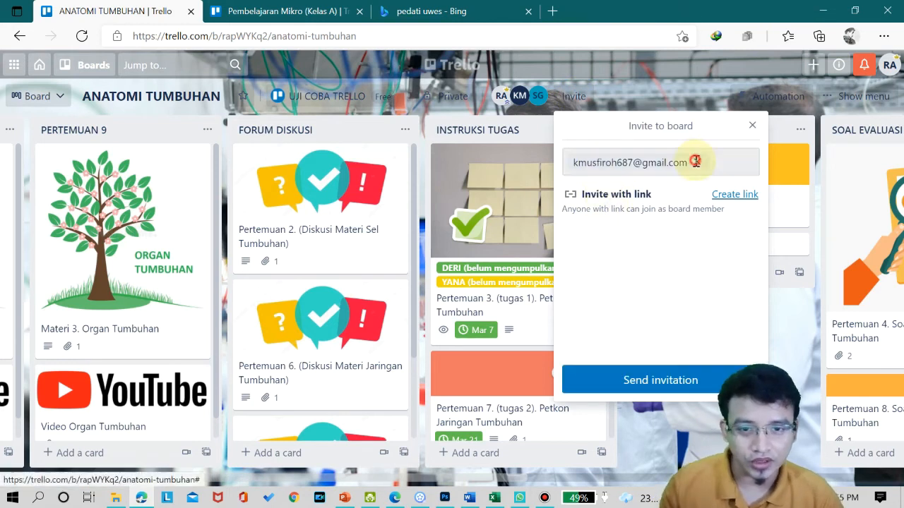
{"action": "left_click", "coordinate": [697, 162]}
{"action": "left_click", "coordinate": [494, 498]}
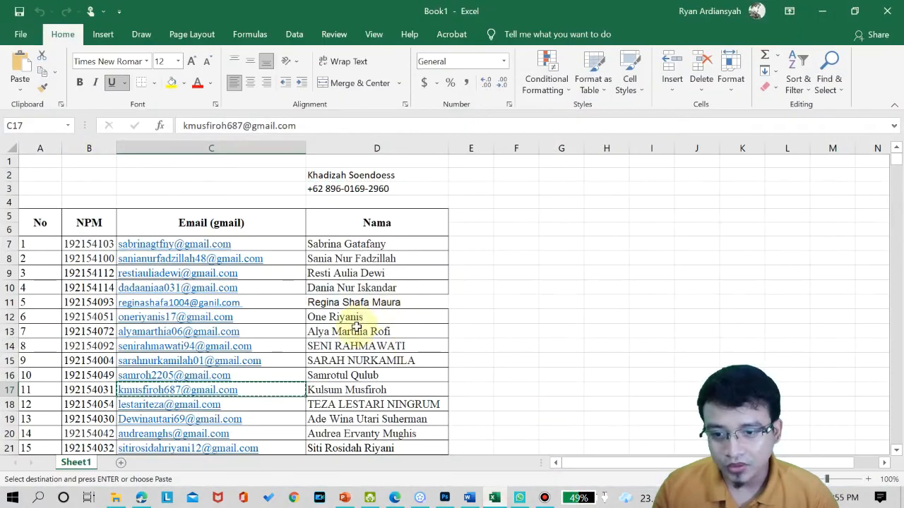
{"action": "left_click", "coordinate": [276, 375]}
{"action": "key", "text": "ctrl+c"}
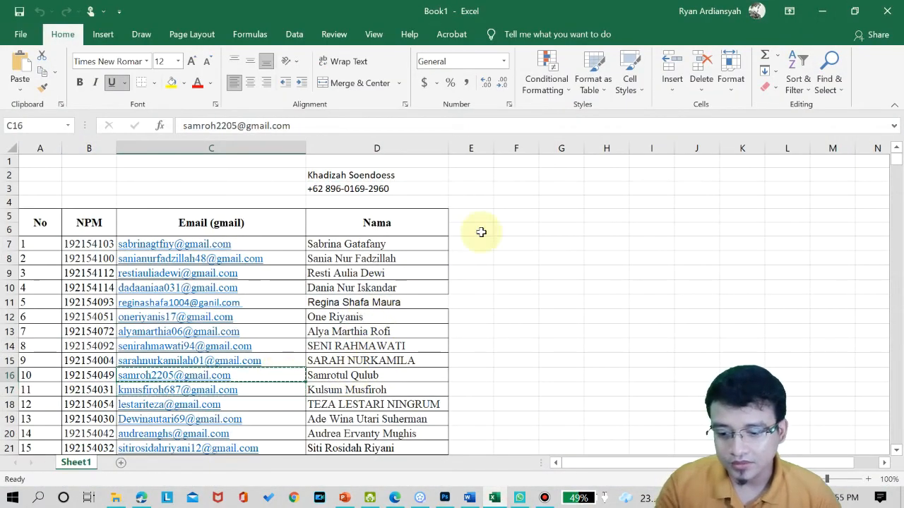
{"action": "left_click", "coordinate": [821, 11]}
{"action": "left_click", "coordinate": [621, 163]}
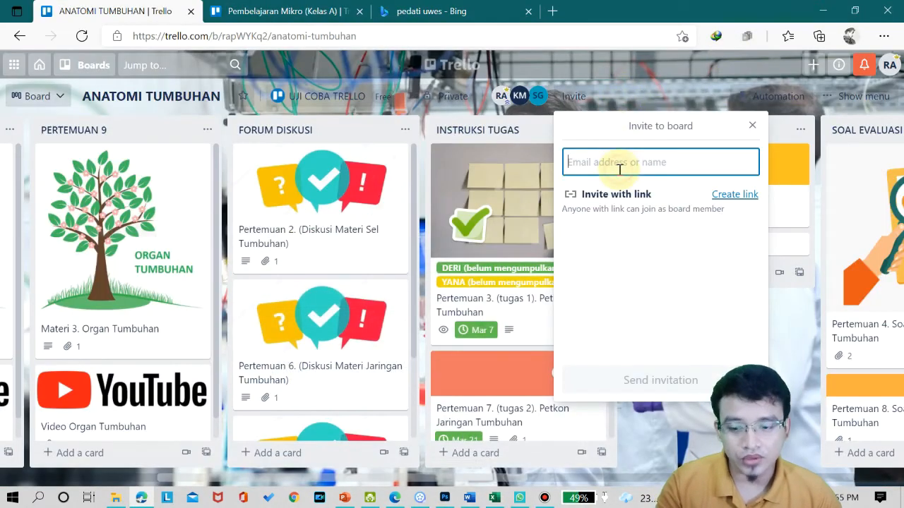
{"action": "key", "text": "ctrl+v"}
{"action": "left_click", "coordinate": [644, 378]}
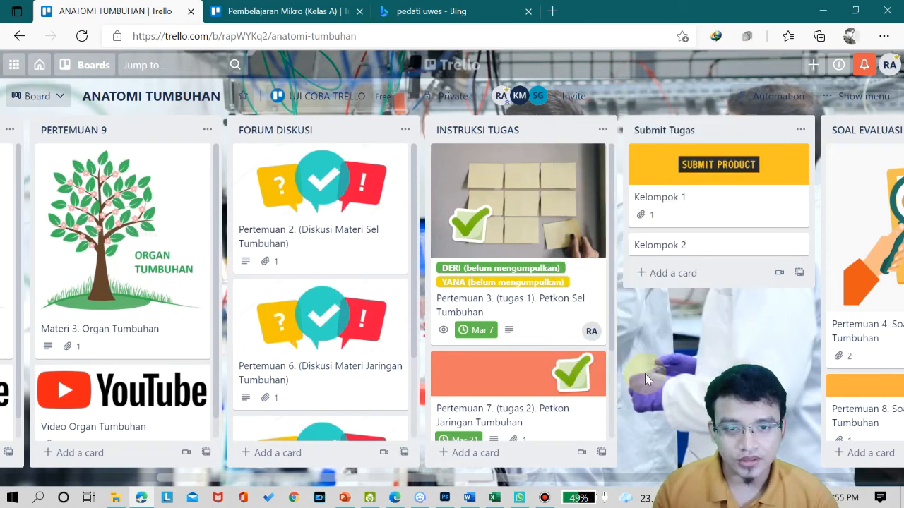